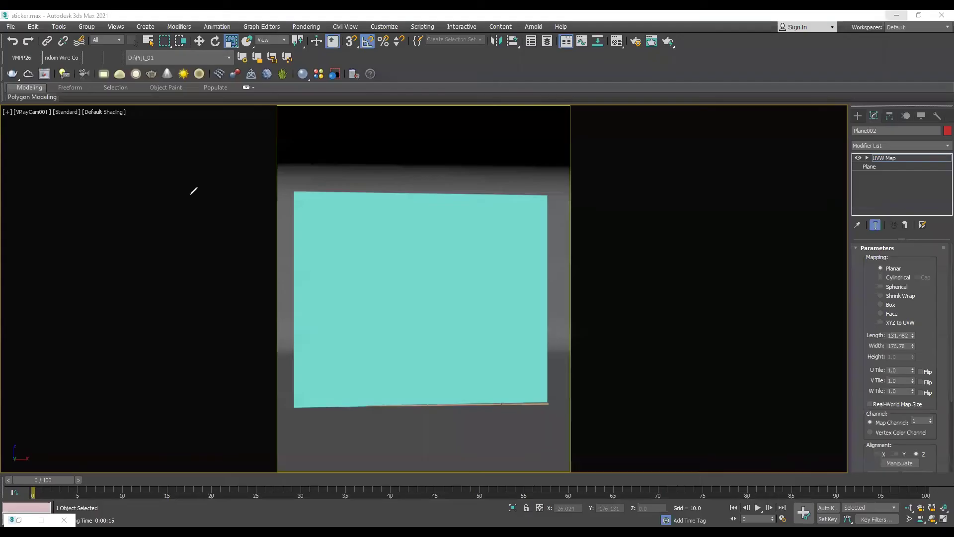
Step: Hand-write an annotation note on the viewport
mouse_move(33, 187)
left_mouse_down()
mouse_move(41, 195)
mouse_move(94, 162)
left_mouse_up()
left_click_drag(106, 201, 141, 182)
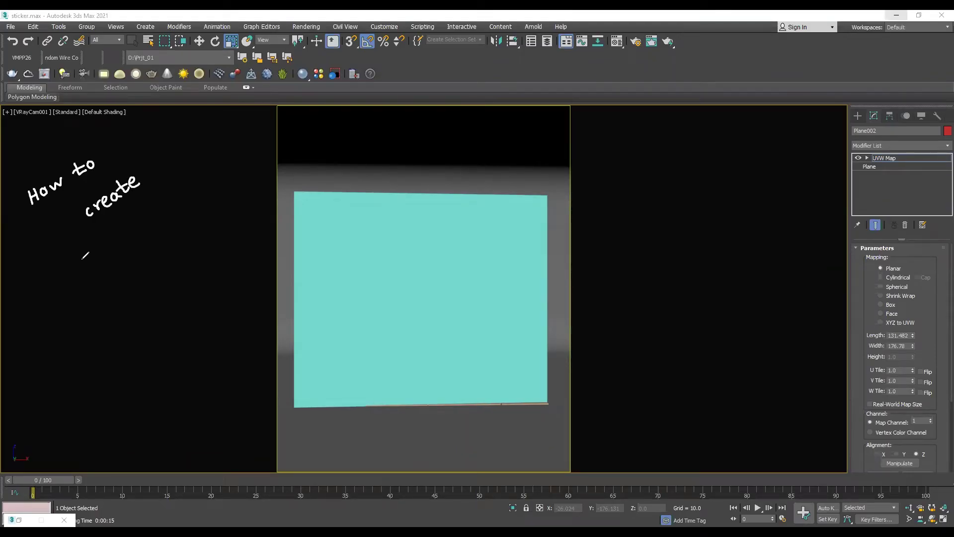
left_click_drag(111, 244, 152, 212)
mouse_move(151, 253)
left_mouse_down()
mouse_move(150, 269)
mouse_move(185, 233)
left_mouse_up()
mouse_move(208, 201)
left_mouse_down()
mouse_move(197, 225)
mouse_move(234, 182)
mouse_move(258, 171)
left_mouse_up()
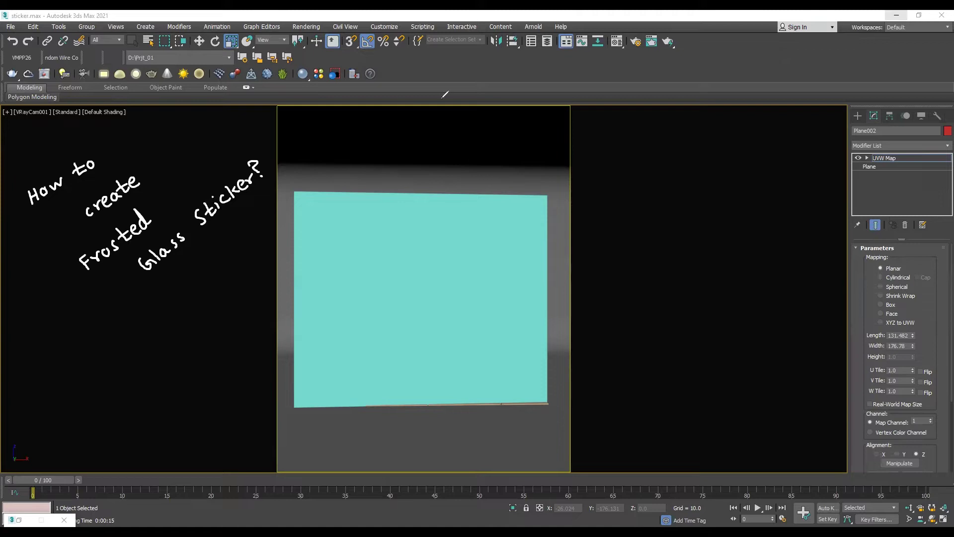
key("e")
mouse_move(58, 172)
left_mouse_down()
mouse_move(50, 187)
mouse_move(89, 155)
left_mouse_up()
left_click_drag(94, 142, 105, 151)
left_click_drag(69, 196, 86, 182)
mouse_move(84, 213)
left_mouse_down()
mouse_move(75, 227)
mouse_move(95, 211)
left_mouse_up()
mouse_move(110, 199)
left_mouse_down()
mouse_move(102, 209)
mouse_move(120, 196)
left_mouse_up()
left_click_drag(119, 180, 127, 194)
mouse_move(149, 150)
left_mouse_down()
mouse_move(158, 165)
mouse_move(171, 149)
left_mouse_up()
mouse_move(102, 253)
left_mouse_down()
mouse_move(94, 273)
mouse_move(127, 234)
left_mouse_up()
mouse_move(139, 222)
left_mouse_down()
mouse_move(147, 225)
mouse_move(177, 187)
left_mouse_up()
left_click_drag(169, 254, 152, 271)
left_click_drag(158, 319, 183, 281)
left_click_drag(191, 281, 195, 280)
left_click_drag(203, 263, 204, 276)
left_click_drag(200, 269, 210, 265)
left_click_drag(211, 271, 220, 266)
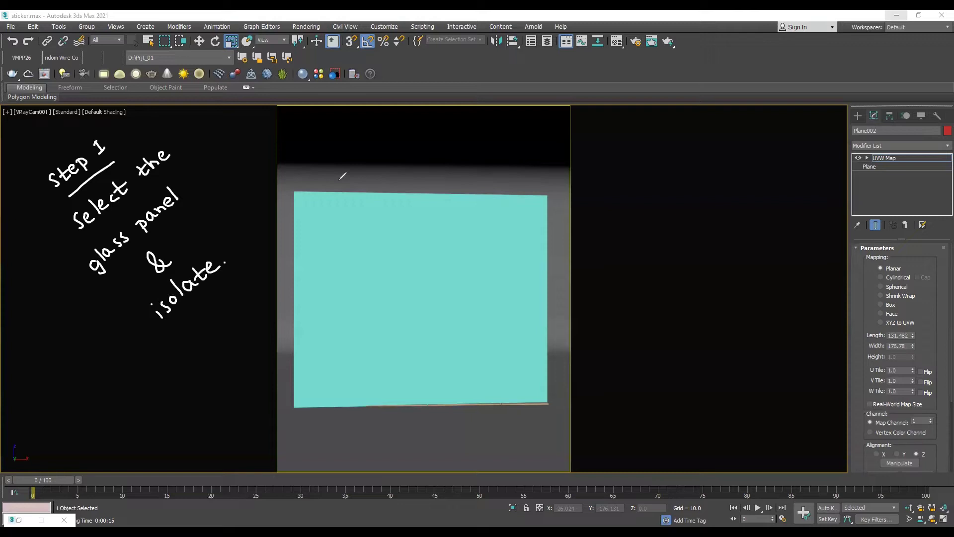
Step: Select the glass panel Plane001 and isolate it with Alt+Q
key("w")
left_click(420, 249)
key("alt+q")
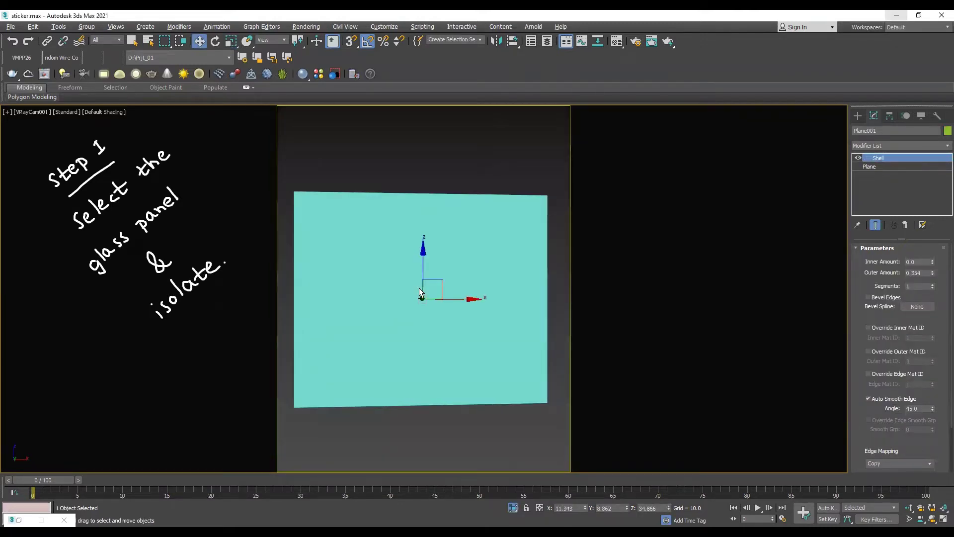
Step: Write the note 'Step 2 — Go to the side view & screenshot it!' beside the panel
key("e")
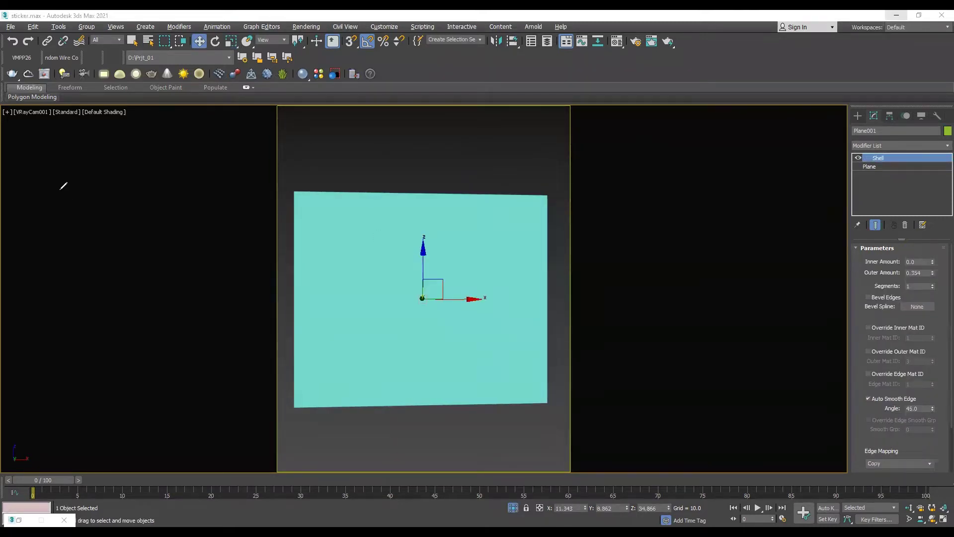
left_click_drag(48, 158, 51, 174)
left_click_drag(56, 169, 78, 150)
mouse_move(80, 137)
left_mouse_down()
mouse_move(98, 140)
mouse_move(54, 190)
left_mouse_up()
mouse_move(41, 234)
left_mouse_down()
mouse_move(54, 235)
mouse_move(82, 206)
left_mouse_up()
left_click_drag(81, 204, 79, 205)
left_click_drag(104, 174, 97, 191)
left_click_drag(95, 185, 117, 180)
left_click_drag(118, 175, 128, 171)
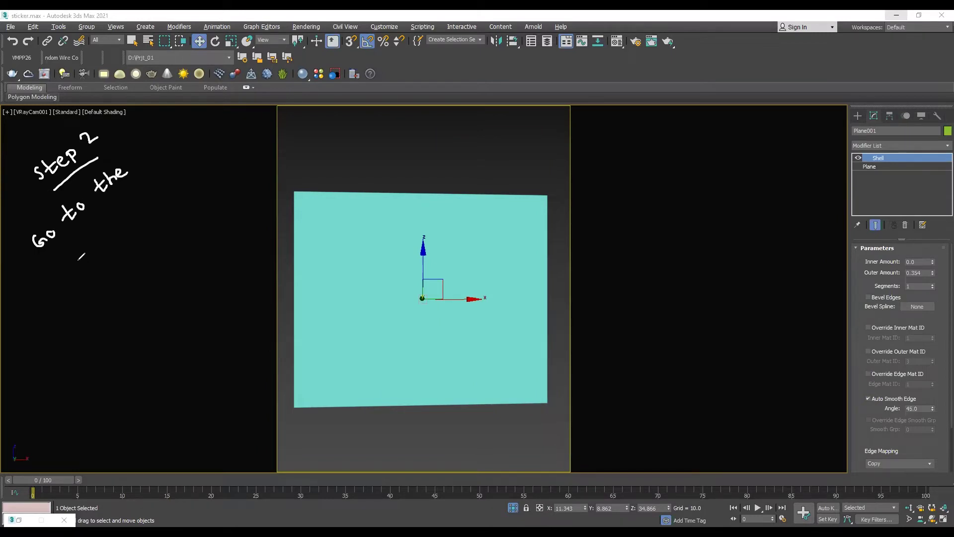
left_click_drag(88, 248, 103, 240)
mouse_move(103, 243)
left_mouse_down()
mouse_move(130, 204)
mouse_move(154, 196)
left_mouse_up()
mouse_move(144, 259)
left_mouse_down()
mouse_move(142, 270)
mouse_move(165, 284)
mouse_move(198, 253)
left_mouse_up()
left_click_drag(194, 248, 220, 223)
Step: Show Plane001 in Front view, zoomed to fill the viewport
left_click(226, 225)
left_click_drag(227, 220, 228, 234)
left_click_drag(224, 227, 232, 225)
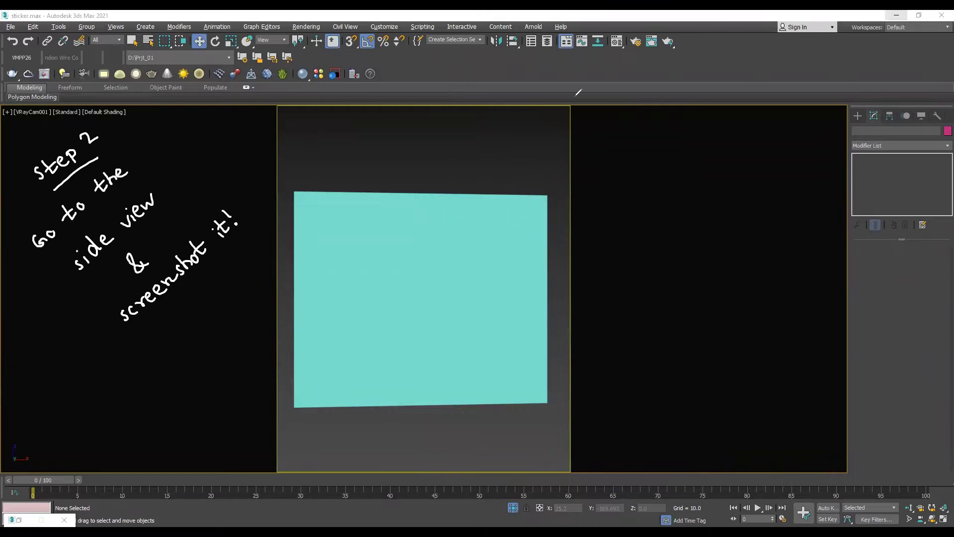
left_click(435, 283)
key("f")
key("z")
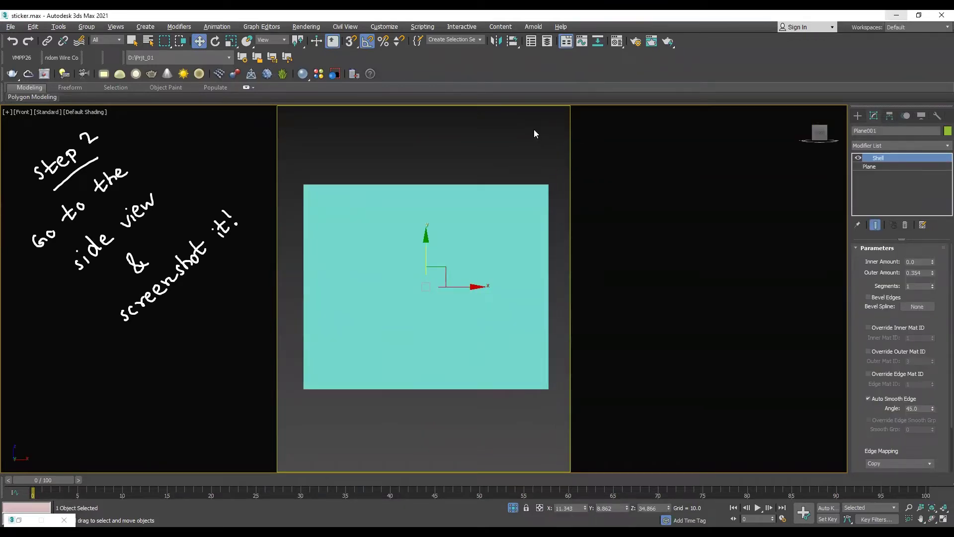
left_click(534, 130)
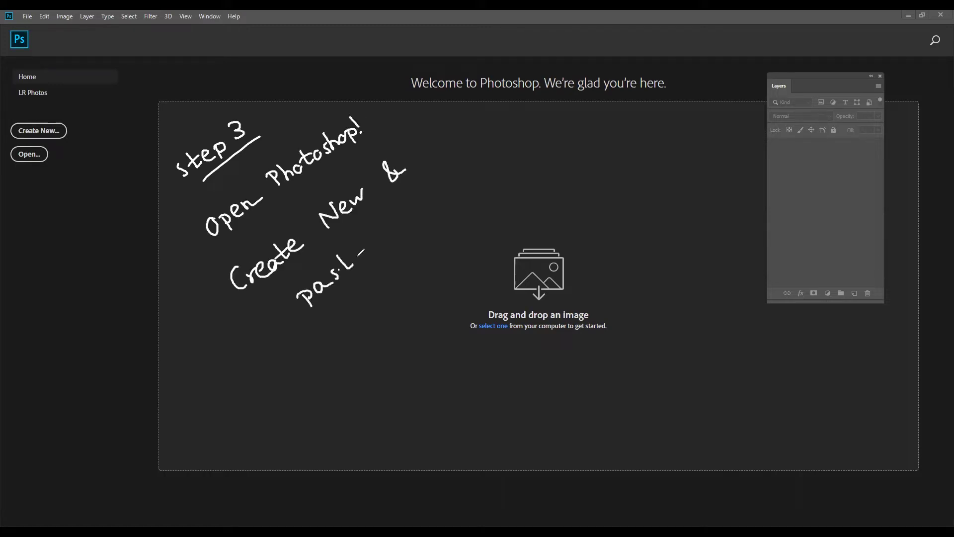
Step: Create a new Untitled-1 document and paste the 3ds Max screenshot as Layer 1
key("ctrl+n")
left_click(666, 401)
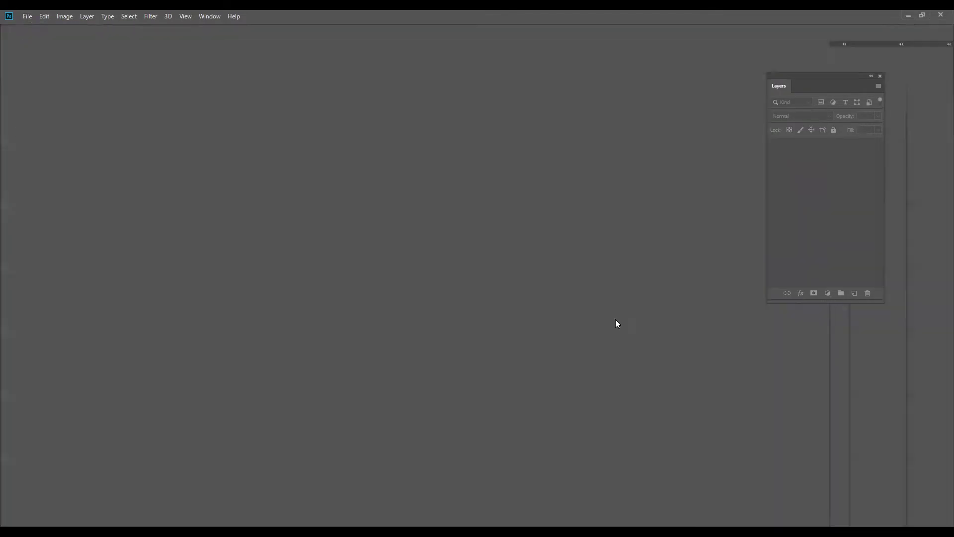
key("ctrl+v")
Step: Write the note 'Step 4 — Crop the glass area.' on screen
mouse_move(530, 211)
left_mouse_down()
mouse_move(558, 222)
mouse_move(599, 199)
left_mouse_up()
left_click_drag(537, 252, 624, 215)
mouse_move(546, 273)
left_mouse_down()
mouse_move(542, 294)
mouse_move(580, 289)
mouse_move(586, 279)
left_mouse_up()
mouse_move(604, 259)
left_mouse_down()
mouse_move(616, 243)
mouse_move(639, 251)
left_mouse_up()
left_click_drag(550, 326, 591, 311)
left_click_drag(604, 308, 664, 285)
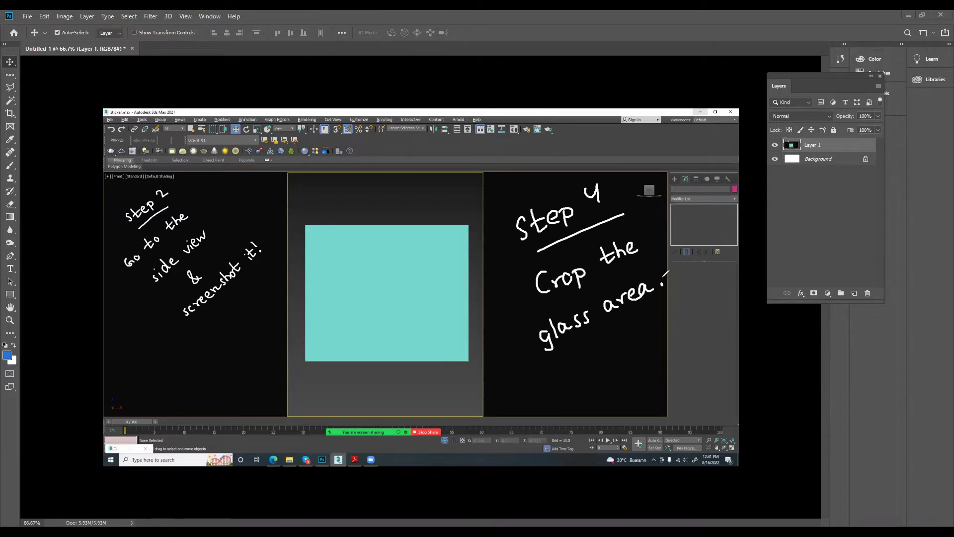
Step: Crop the screenshot tightly to the cyan glass panel area
left_click(613, 97)
key("c")
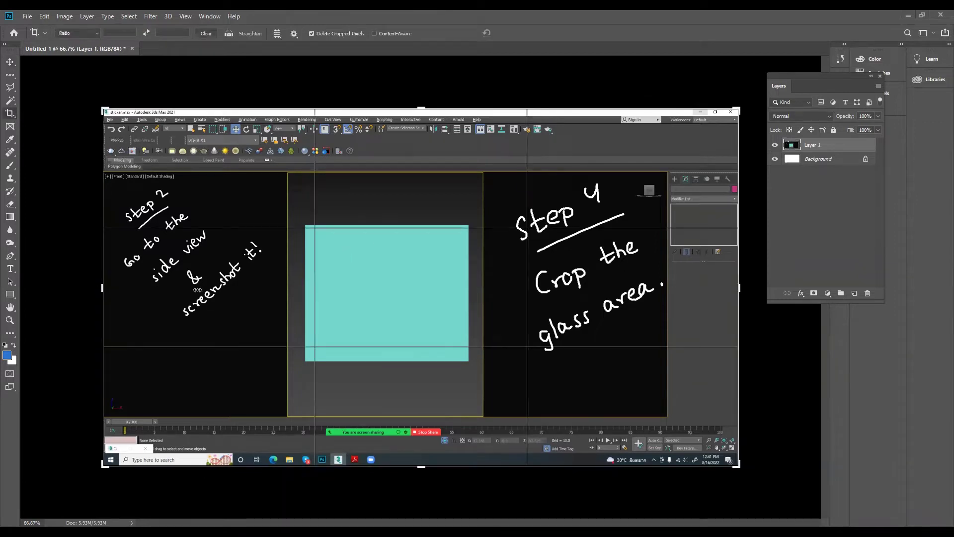
left_click_drag(740, 287, 509, 281)
left_click_drag(639, 288, 368, 287)
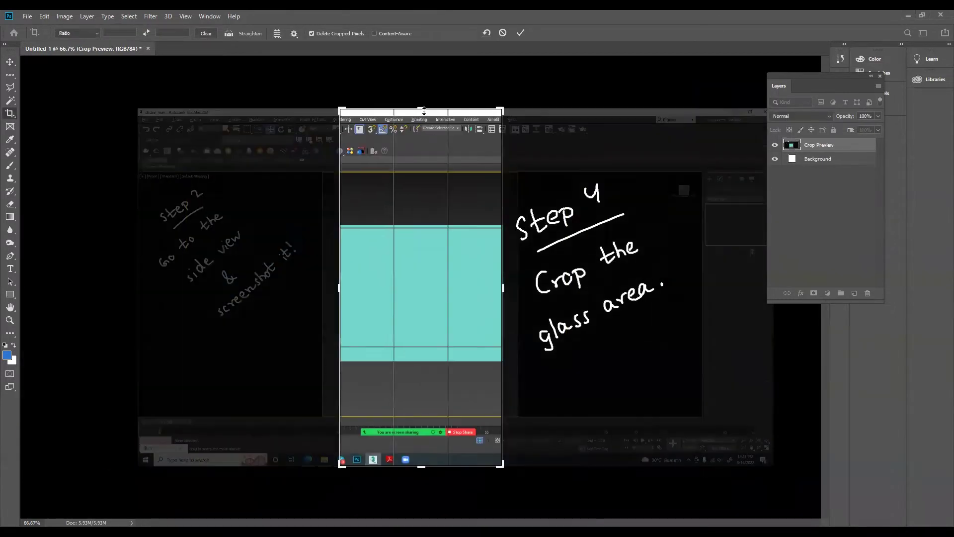
left_click_drag(421, 110, 422, 225)
key("ctrl+plus")
key("ctrl+plus")
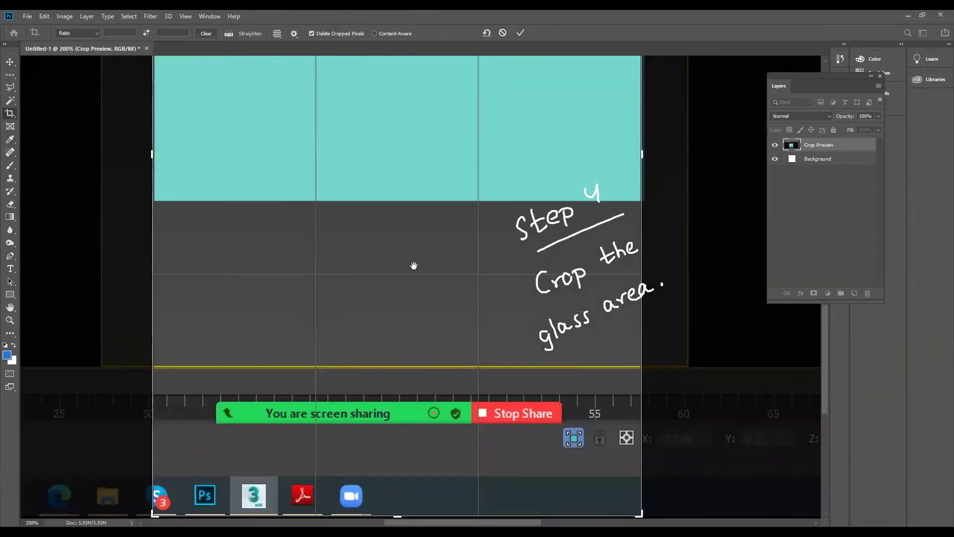
left_click_drag(416, 267, 404, 363)
key("Return")
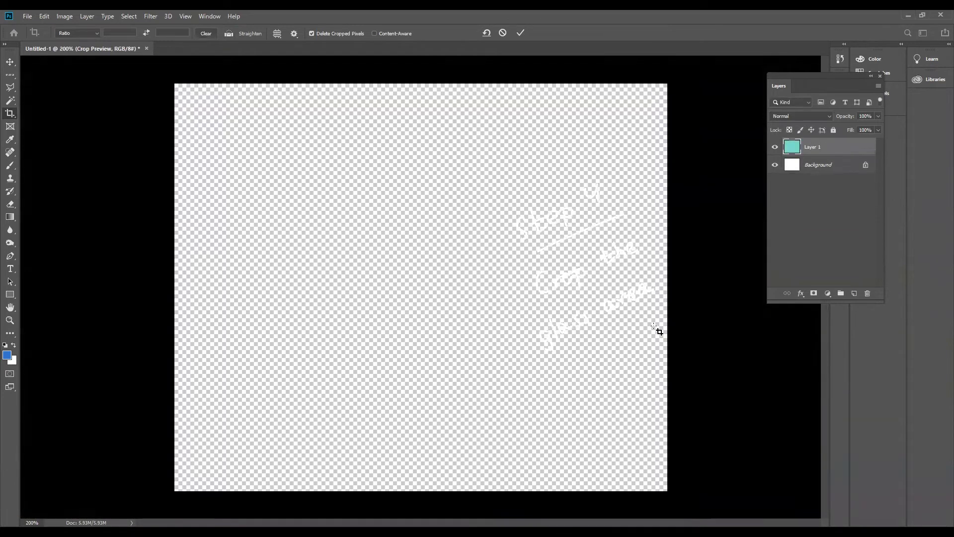
key("ctrl+minus")
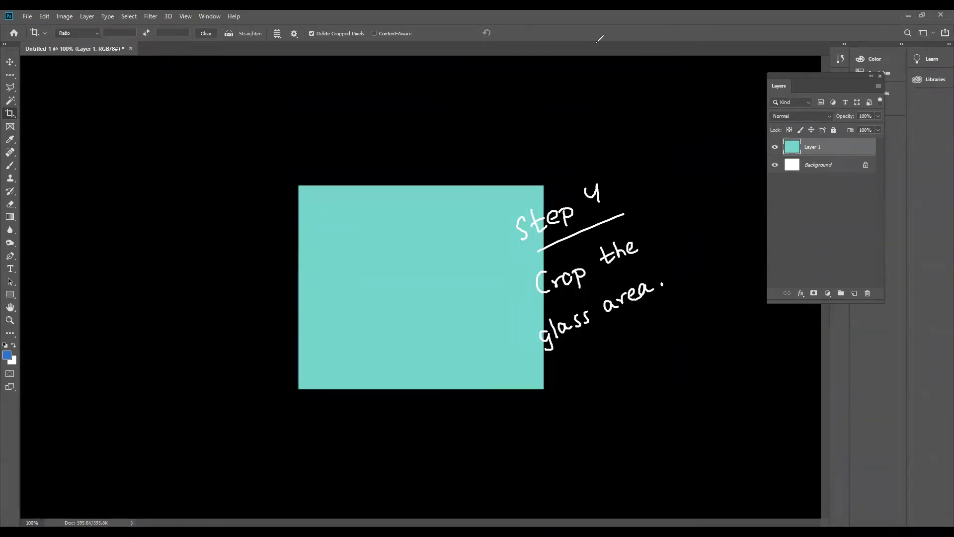
Step: Write the note 'Step 5 — Increase Resolution.' on screen
mouse_move(62, 108)
left_mouse_down()
mouse_move(54, 132)
mouse_move(102, 100)
left_mouse_up()
left_click_drag(121, 73, 75, 145)
mouse_move(86, 171)
left_mouse_down()
mouse_move(79, 190)
mouse_move(157, 124)
left_mouse_up()
left_click_drag(106, 223, 189, 153)
mouse_move(184, 149)
left_mouse_down()
mouse_move(199, 140)
mouse_move(189, 152)
left_mouse_up()
left_click_drag(197, 148, 214, 130)
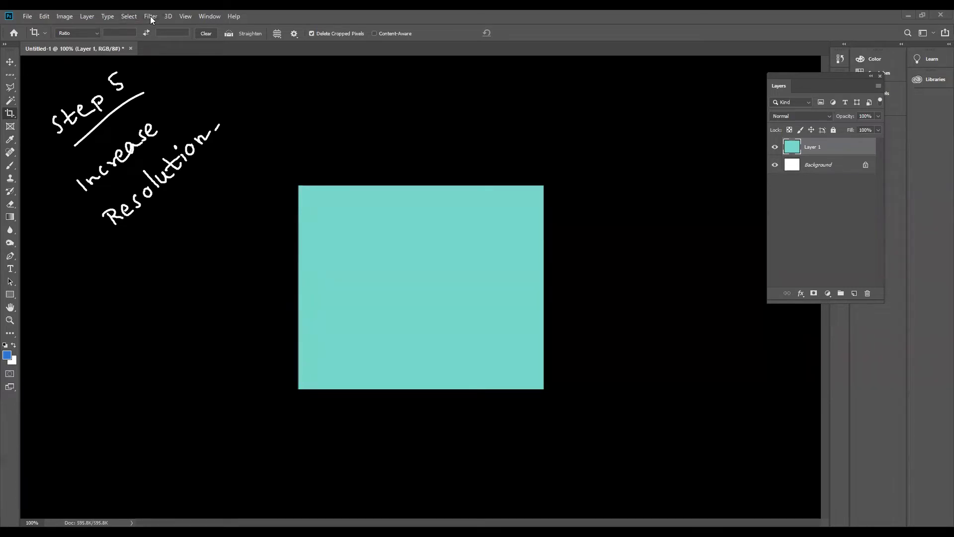
Step: Resize the image from 496×410 to 1024×846 pixels with Image Size
left_click(65, 16)
left_click(122, 91)
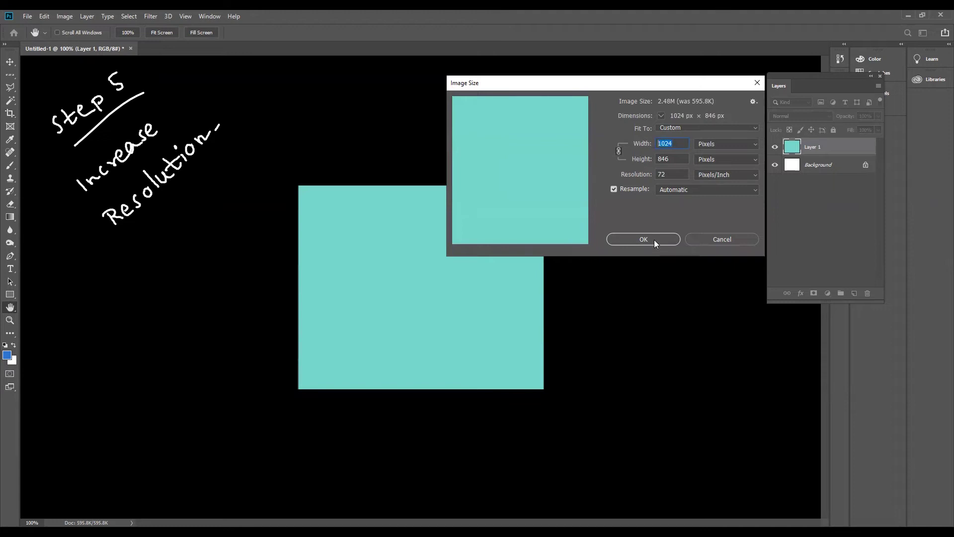
left_click(652, 239)
Step: Write the note 'Step 6 — Delete layer 1.' on screen
key("c")
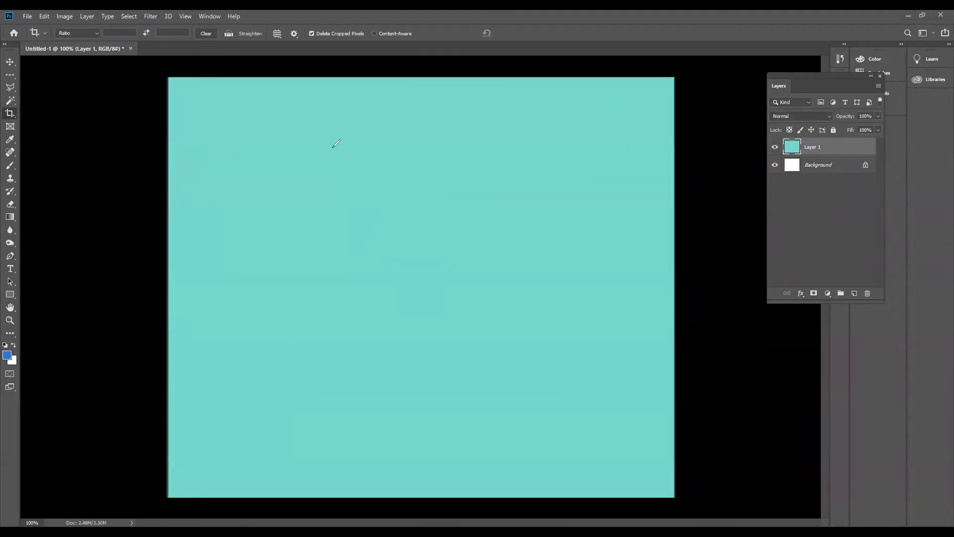
mouse_move(66, 134)
left_mouse_down()
mouse_move(56, 150)
mouse_move(116, 100)
left_mouse_up()
left_click_drag(142, 113, 77, 163)
mouse_move(74, 198)
left_mouse_down()
mouse_move(67, 216)
mouse_move(132, 166)
left_mouse_up()
left_click_drag(58, 251, 79, 259)
left_click_drag(82, 243, 107, 229)
mouse_move(121, 215)
left_mouse_down()
mouse_move(128, 227)
mouse_move(138, 214)
left_mouse_up()
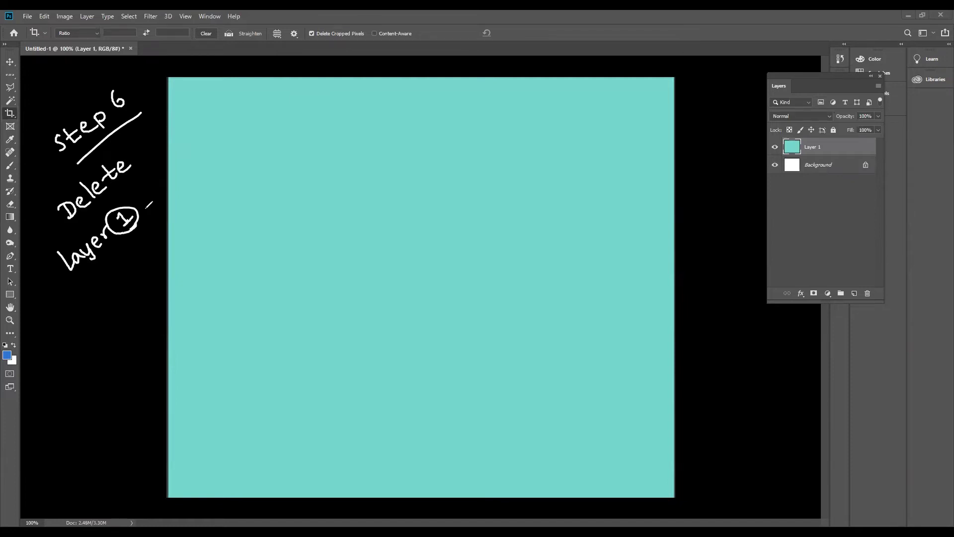
Step: Delete Layer 1, leaving the white Background, and note 'Step 7 — Create New Layer!'
left_click(868, 293)
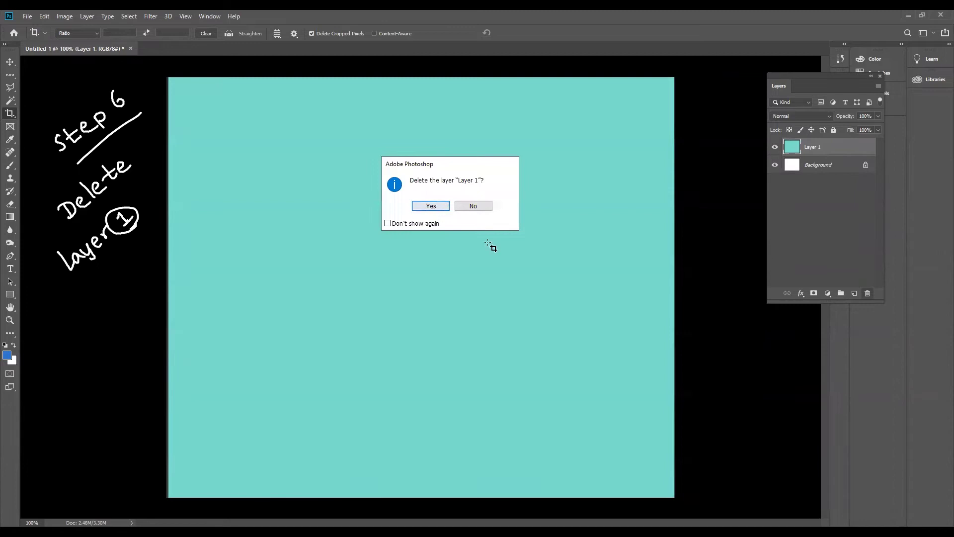
key("Return")
mouse_move(47, 107)
left_mouse_down()
mouse_move(37, 124)
mouse_move(82, 89)
left_mouse_up()
left_click_drag(81, 77, 99, 74)
left_click_drag(56, 135, 102, 96)
left_click_drag(47, 162, 40, 180)
left_click_drag(47, 174, 99, 137)
left_click_drag(89, 145, 97, 133)
mouse_move(102, 120)
left_mouse_down()
mouse_move(106, 129)
mouse_move(137, 90)
left_mouse_up()
mouse_move(51, 202)
left_mouse_down()
mouse_move(55, 216)
mouse_move(98, 175)
left_mouse_up()
left_click_drag(98, 160, 106, 172)
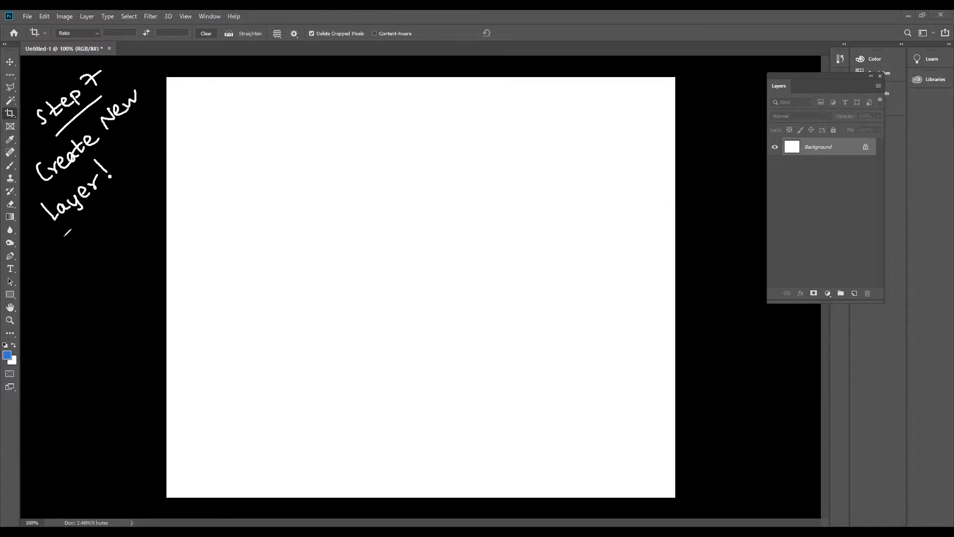
Step: Add a new empty layer above Background and name it 'Sticker pattern'
key("e")
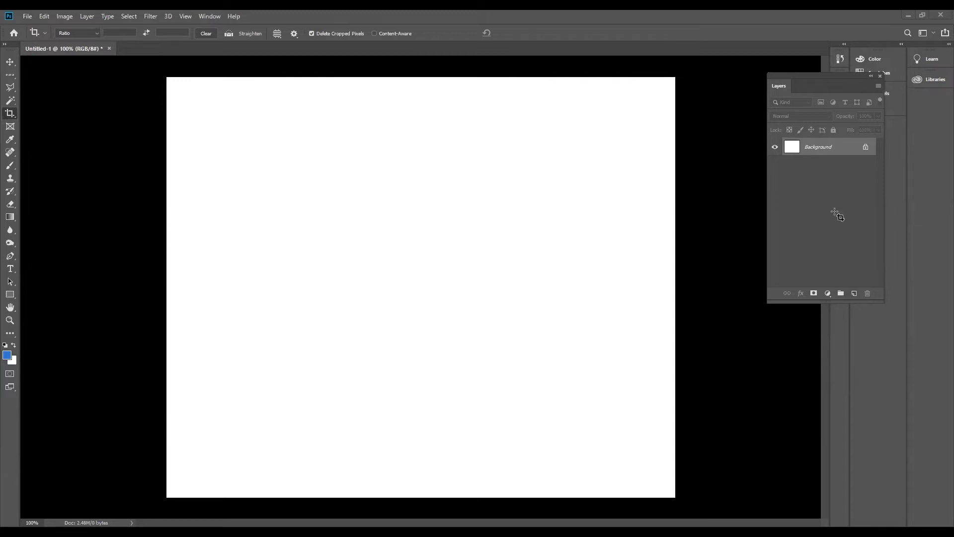
left_click(854, 293)
key("v")
double_click(817, 147)
type("Sticker pattern")
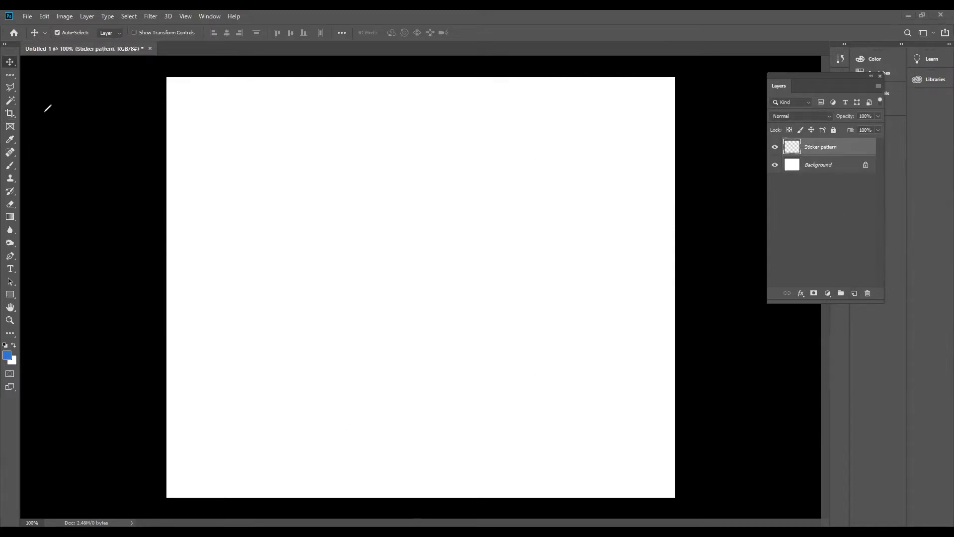
Step: Write the note 'Step 8: Draw a sticker pattern. Fill with Black!' on screen
left_click_drag(50, 100, 39, 120)
mouse_move(56, 93)
left_mouse_down()
mouse_move(62, 115)
mouse_move(72, 92)
left_mouse_up()
left_click_drag(70, 105, 88, 69)
left_click_drag(60, 130, 106, 85)
left_click_drag(50, 163, 39, 179)
left_click_drag(56, 158, 75, 147)
left_click_drag(72, 149, 82, 138)
left_click_drag(62, 199, 51, 216)
left_click_drag(70, 185, 74, 205)
mouse_move(92, 172)
left_mouse_down()
mouse_move(86, 186)
mouse_move(119, 145)
left_mouse_up()
left_click_drag(70, 246, 80, 234)
left_click_drag(87, 208, 94, 221)
left_click_drag(84, 214, 117, 192)
left_click_drag(119, 193, 140, 173)
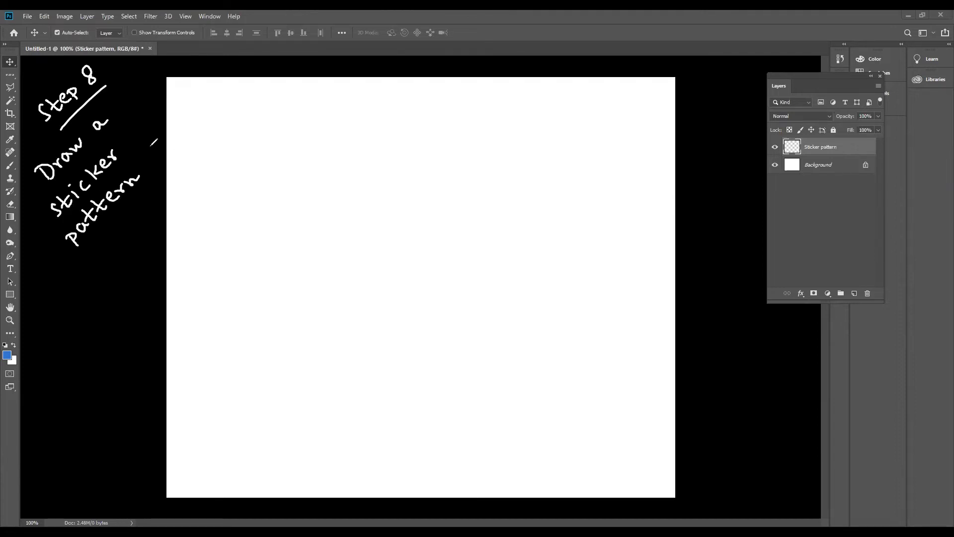
left_click_drag(50, 286, 42, 306)
mouse_move(49, 289)
left_mouse_down()
mouse_move(59, 283)
mouse_move(57, 297)
left_mouse_up()
left_click_drag(71, 269, 69, 289)
left_click_drag(88, 268, 128, 246)
Step: Select three full-width bands across the lower canvas with the Rectangular Marquee
mouse_move(75, 311)
left_mouse_down()
mouse_move(69, 329)
mouse_move(94, 315)
mouse_move(125, 276)
left_mouse_up()
left_click_drag(131, 266, 137, 276)
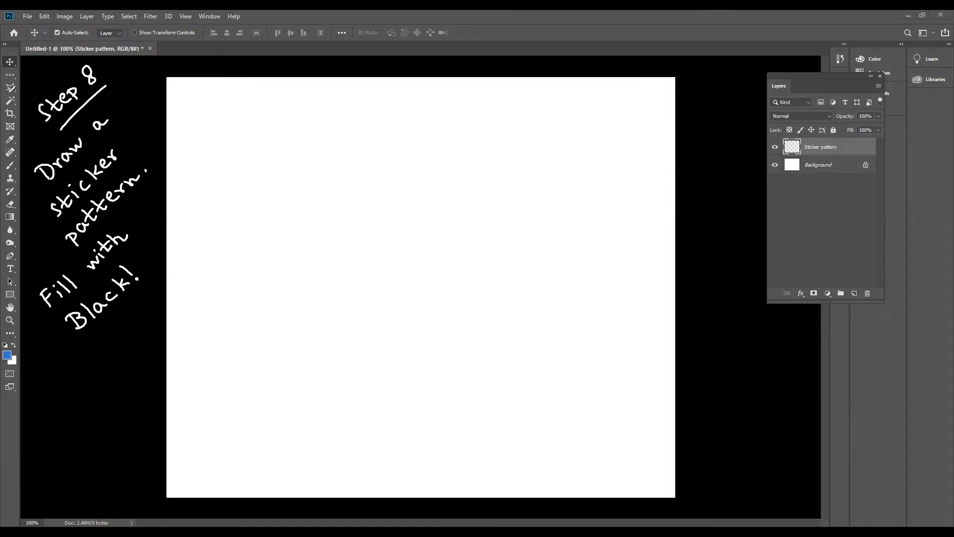
left_click(10, 75)
left_click_drag(679, 501, 167, 353)
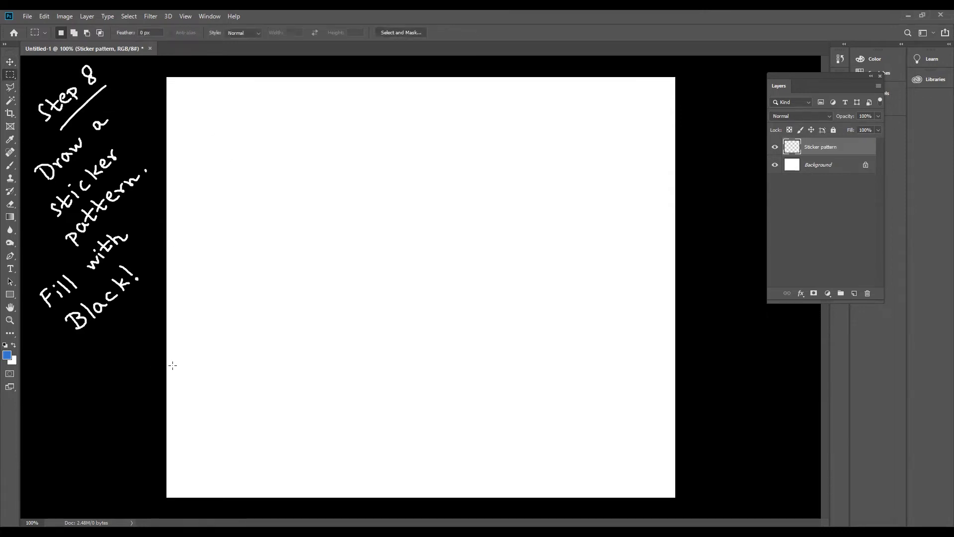
left_click_drag(151, 282, 677, 322)
left_click_drag(703, 257, 159, 246)
Step: Add six small squares across the upper canvas to the selection
left_click_drag(394, 205, 323, 129)
left_click_drag(420, 107, 479, 183)
left_click_drag(508, 155, 579, 211)
left_click_drag(200, 137, 287, 217)
left_click_drag(607, 107, 660, 185)
left_click_drag(636, 238, 620, 218)
Step: Fill the selected bands and squares with black, deselect, and zoom out to the whole canvas
key("d")
key("alt+BackSpace")
key("ctrl+d")
key("v")
key("ctrl+minus")
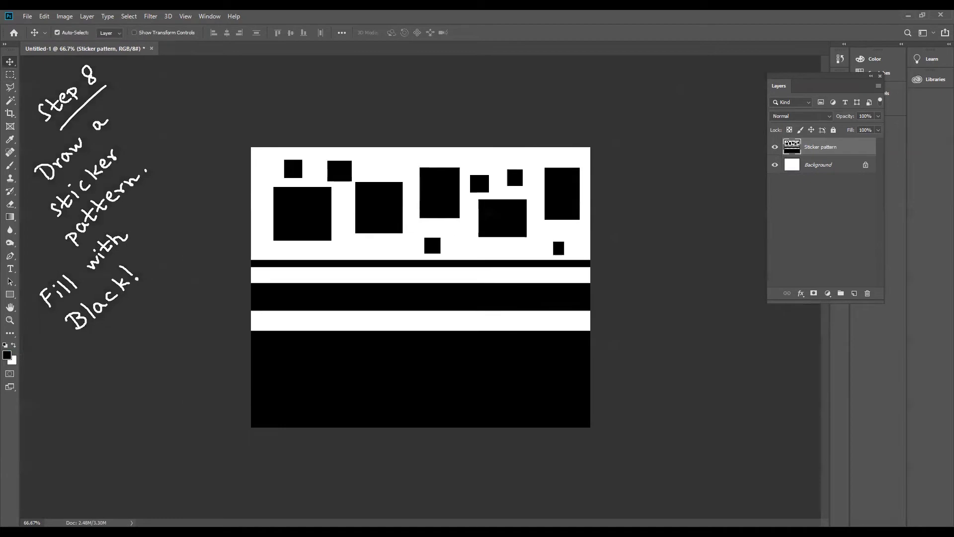
Step: Make a series of drags over the sticker pattern with the E tool
key("e")
left_click_drag(88, 126, 82, 138)
left_click_drag(84, 127, 124, 106)
left_click_drag(127, 104, 142, 97)
left_click_drag(94, 147, 153, 108)
mouse_move(68, 194)
left_mouse_down()
mouse_move(95, 177)
mouse_move(113, 183)
mouse_move(148, 139)
mouse_move(302, 48)
left_mouse_up()
left_click_drag(269, 56, 277, 50)
left_click_drag(47, 216, 55, 210)
mouse_move(70, 252)
left_mouse_down()
mouse_move(223, 129)
mouse_move(253, 118)
left_mouse_up()
left_click_drag(258, 105, 265, 100)
left_click_drag(123, 231, 120, 251)
left_click_drag(116, 241, 139, 233)
mouse_move(169, 205)
left_mouse_down()
mouse_move(164, 219)
mouse_move(178, 199)
left_mouse_up()
left_click_drag(193, 183, 187, 198)
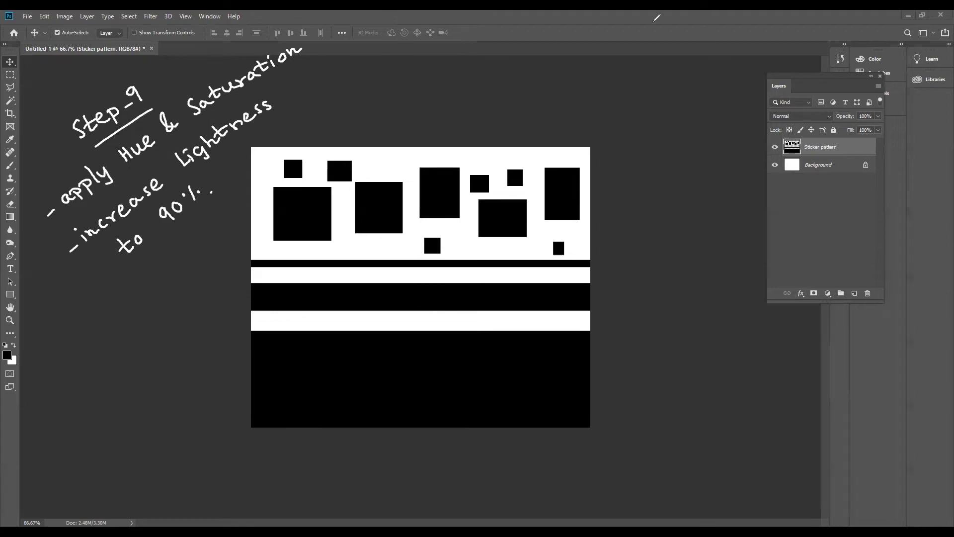
Step: Lighten the black sticker pattern to pale grey with Hue/Saturation Lightness 90
key("ctrl+u")
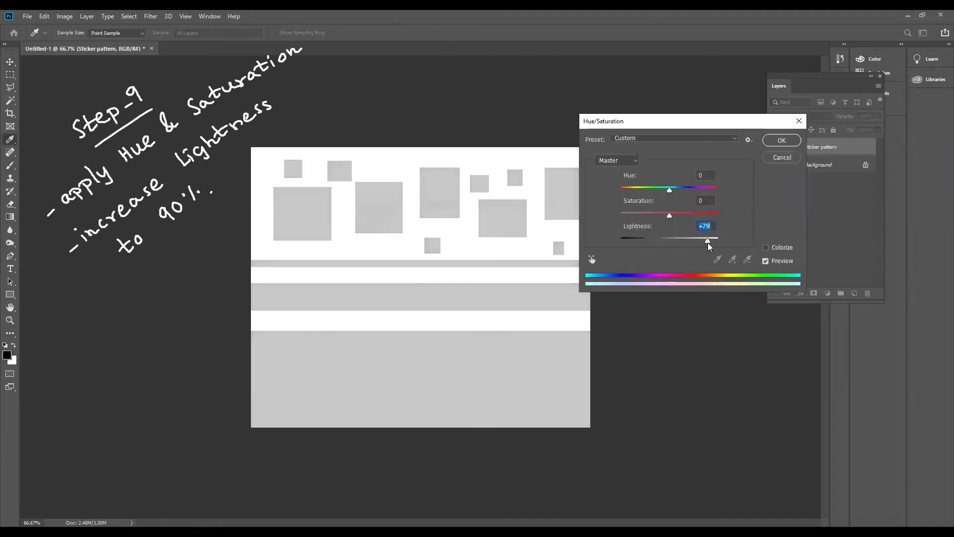
type("90")
mouse_move(696, 180)
left_mouse_down()
mouse_move(668, 284)
mouse_move(680, 278)
left_mouse_up()
left_click_drag(634, 318, 714, 301)
left_click_drag(661, 343, 688, 338)
left_click_drag(652, 373, 808, 346)
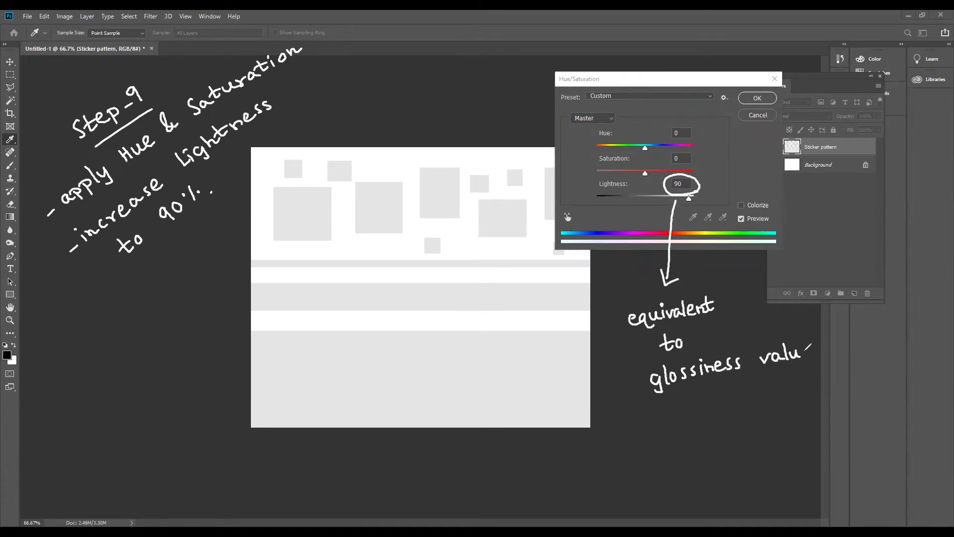
left_click(744, 414)
left_click_drag(729, 406, 753, 420)
left_click_drag(762, 393, 766, 393)
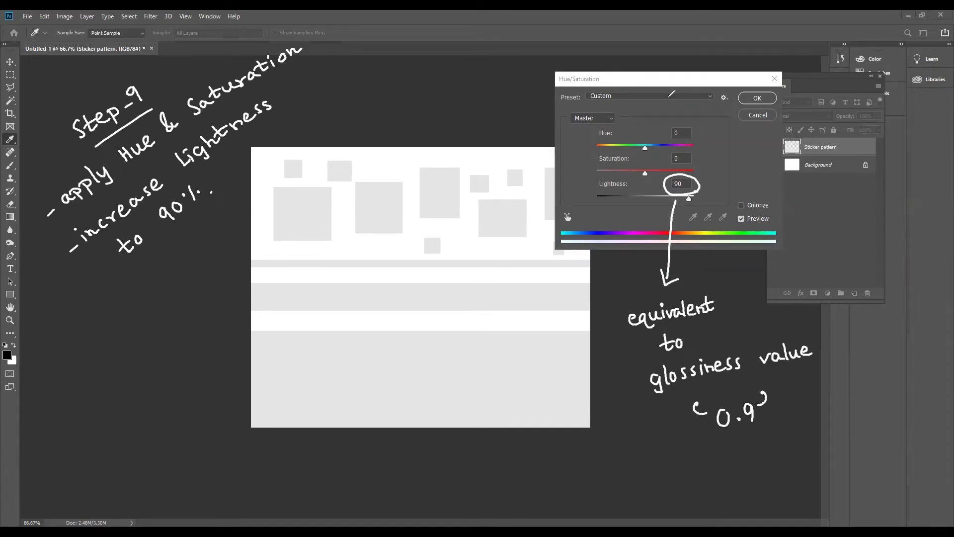
key("Return")
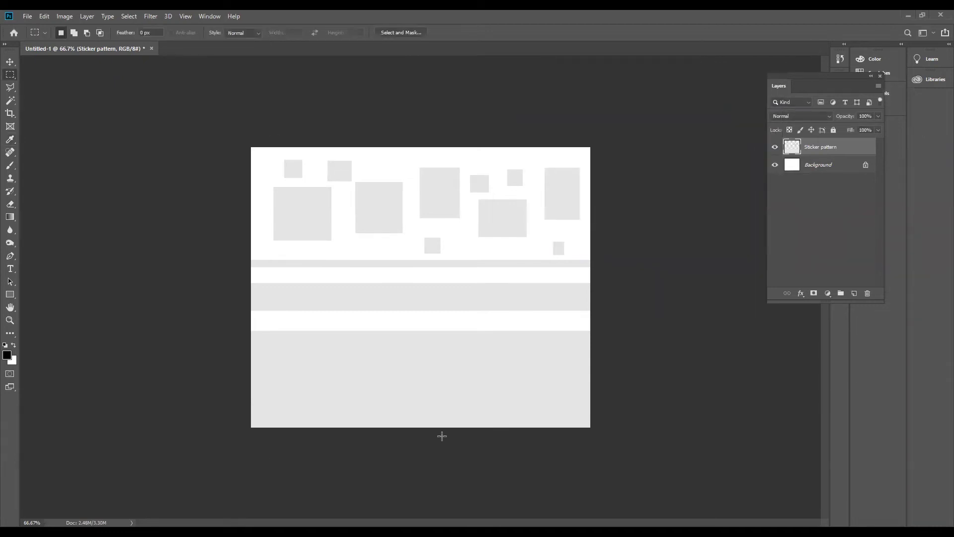
Step: Bring up the 3ds Max scene showing the glass panel
left_click_drag(99, 110, 136, 102)
left_click_drag(107, 155, 145, 144)
left_click_drag(187, 108, 215, 94)
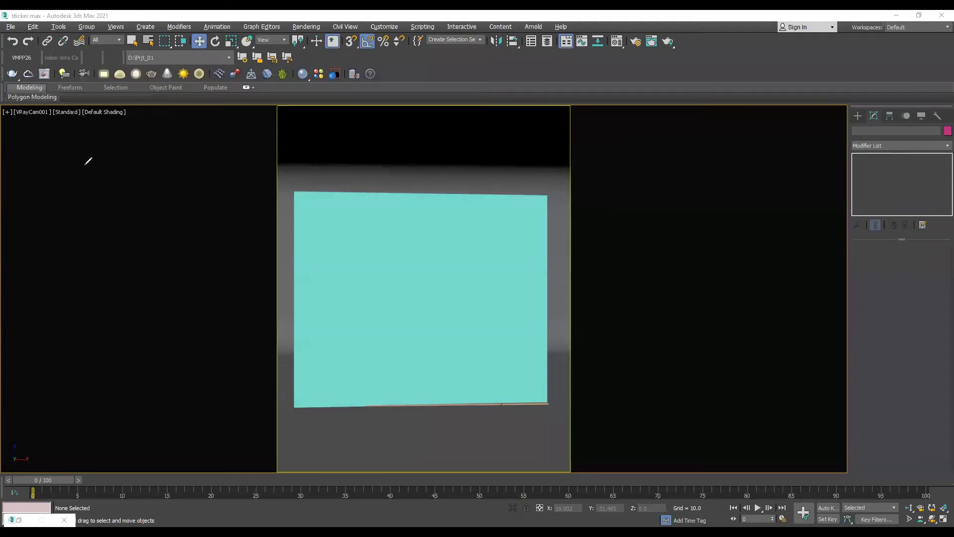
mouse_move(88, 161)
left_mouse_down()
mouse_move(122, 144)
mouse_move(146, 145)
left_mouse_up()
mouse_move(103, 225)
left_mouse_down()
mouse_move(141, 180)
mouse_move(185, 158)
left_mouse_up()
Step: Open Material #1 in the Material Editor; set diffuse black and reflection 50% grey
mouse_move(122, 253)
left_mouse_down()
mouse_move(144, 251)
mouse_move(209, 209)
left_mouse_up()
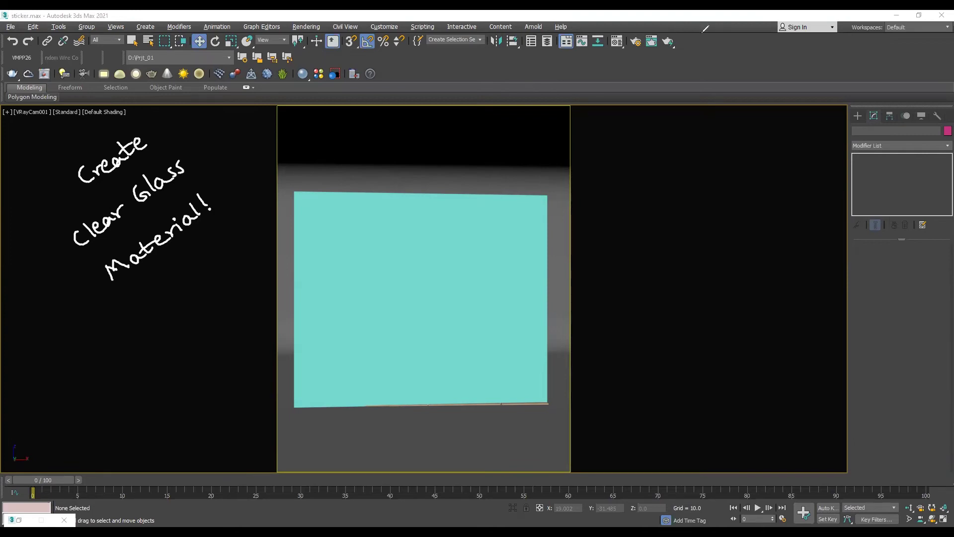
key("m")
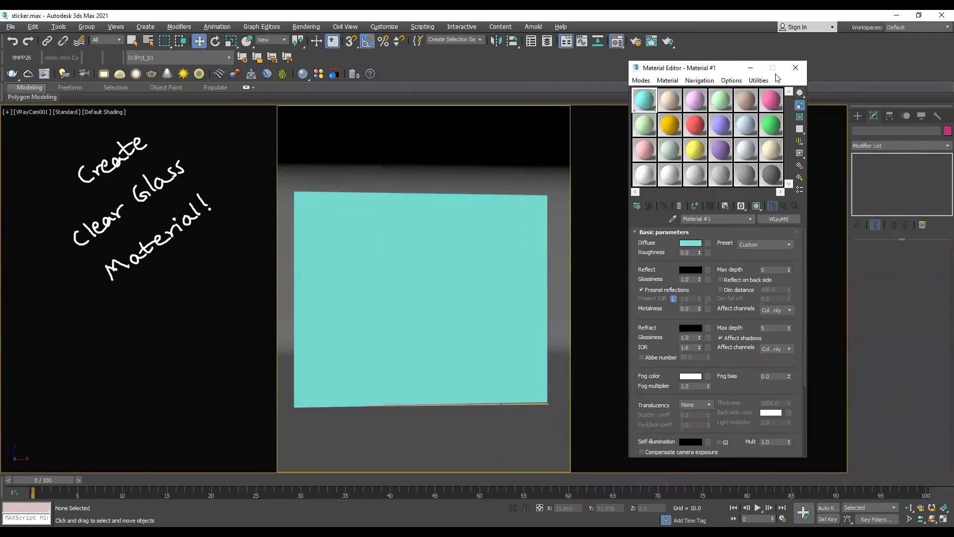
left_click_drag(696, 68, 831, 77)
mouse_move(821, 243)
left_mouse_down()
mouse_move(843, 249)
mouse_move(716, 244)
left_mouse_up()
left_click_drag(630, 244, 633, 262)
mouse_move(646, 239)
left_mouse_down()
mouse_move(668, 258)
mouse_move(701, 243)
left_mouse_up()
mouse_move(821, 272)
left_mouse_down()
mouse_move(726, 280)
mouse_move(843, 280)
left_mouse_up()
mouse_move(682, 285)
left_mouse_down()
mouse_move(669, 301)
mouse_move(693, 286)
left_mouse_up()
left_click_drag(701, 276, 700, 293)
Step: Set the refraction colour to 235 near-white and the IOR to 1.5
mouse_move(812, 332)
left_mouse_down()
mouse_move(843, 343)
mouse_move(702, 339)
left_mouse_up()
mouse_move(654, 345)
left_mouse_down()
mouse_move(647, 364)
mouse_move(656, 361)
left_mouse_up()
mouse_move(817, 349)
left_mouse_down()
mouse_move(843, 360)
mouse_move(726, 383)
left_mouse_up()
mouse_move(679, 388)
left_mouse_down()
mouse_move(675, 408)
mouse_move(690, 404)
left_mouse_up()
left_click(685, 404)
left_click_drag(693, 386, 703, 382)
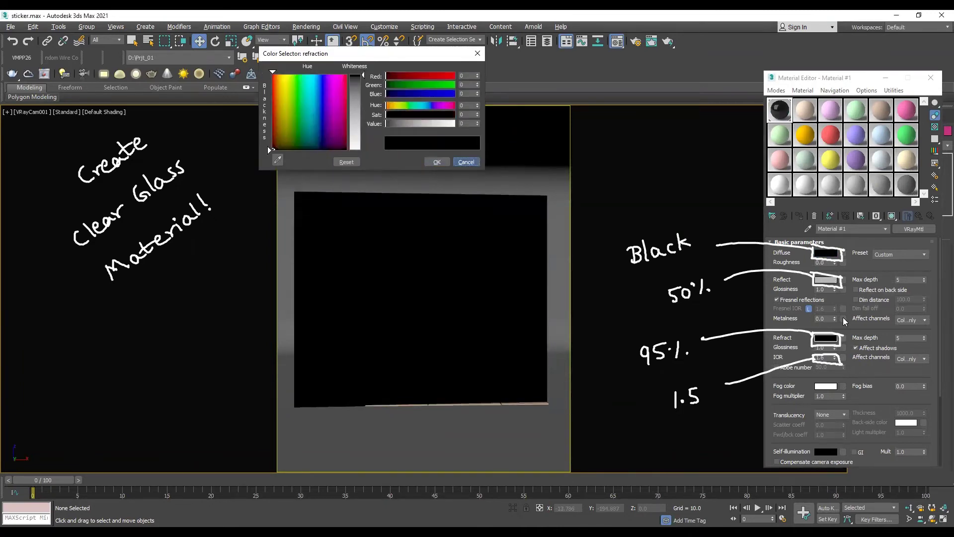
type("235")
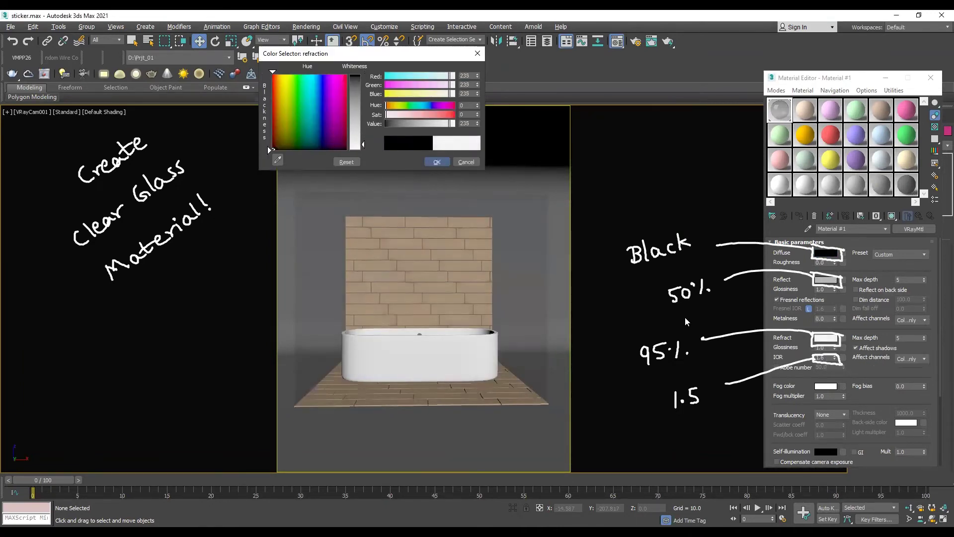
left_click(437, 162)
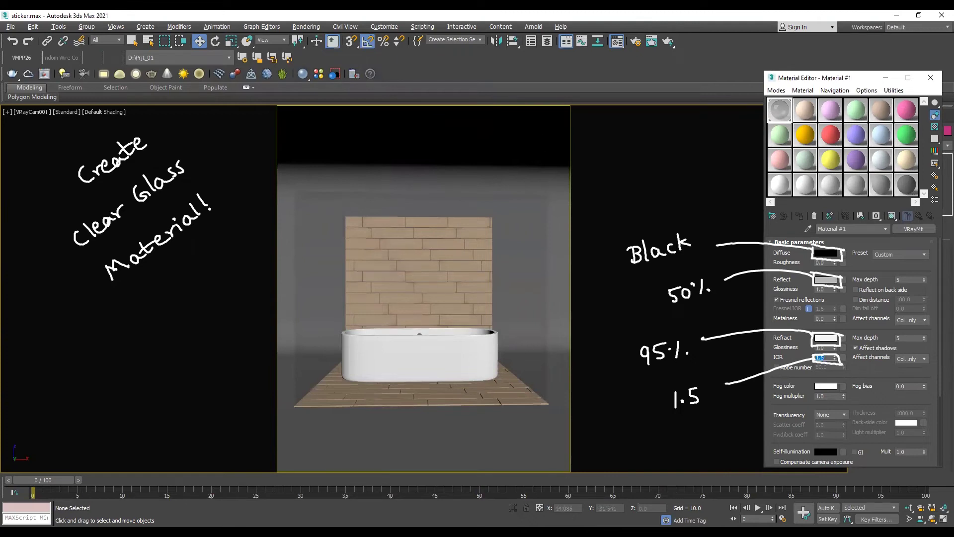
key("e")
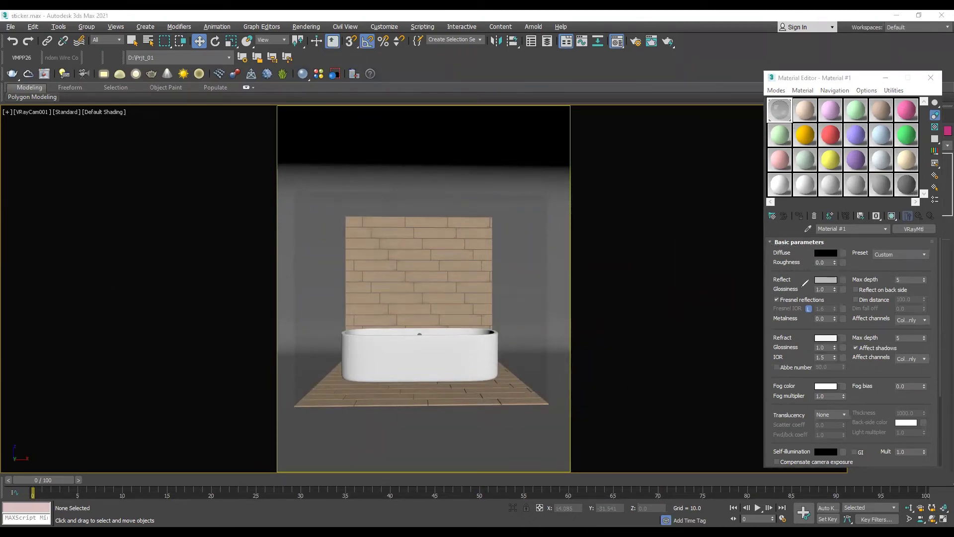
Step: Assign the sticker pattern Bitmap to the Reflect and Refract Glossiness map slots
left_click_drag(839, 344, 845, 347)
left_click_drag(835, 288, 720, 296)
left_click_drag(840, 349, 754, 301)
mouse_move(744, 287)
left_mouse_down()
mouse_move(720, 296)
mouse_move(743, 307)
left_mouse_up()
left_click_drag(609, 299, 710, 259)
mouse_move(610, 326)
left_mouse_down()
mouse_move(609, 339)
mouse_move(640, 336)
left_mouse_up()
left_click_drag(647, 324, 649, 334)
left_click_drag(649, 331, 655, 315)
Step: Close the image cropping window, return to the parent material, and render with V-Ray
left_click_drag(696, 109, 696, 20)
left_click(902, 19)
key("Up")
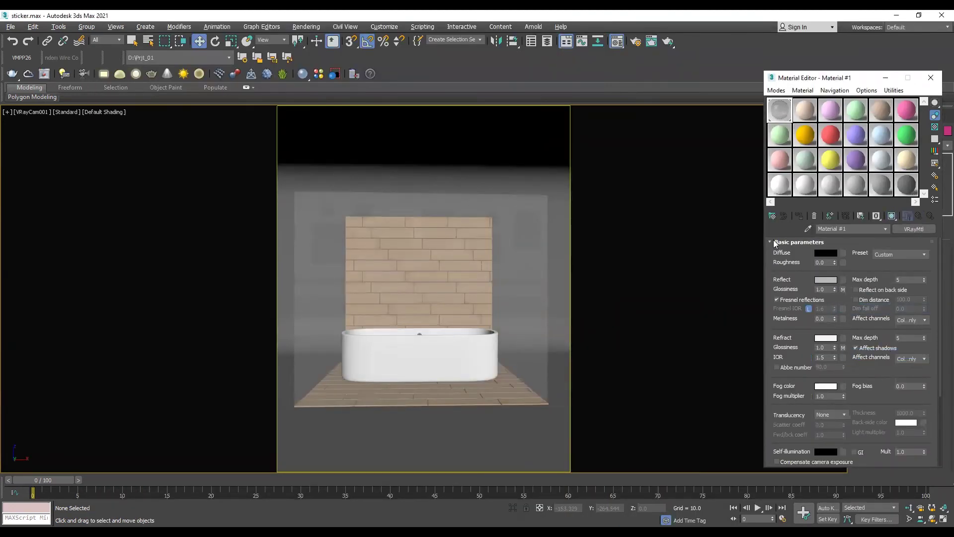
key("shift+q")
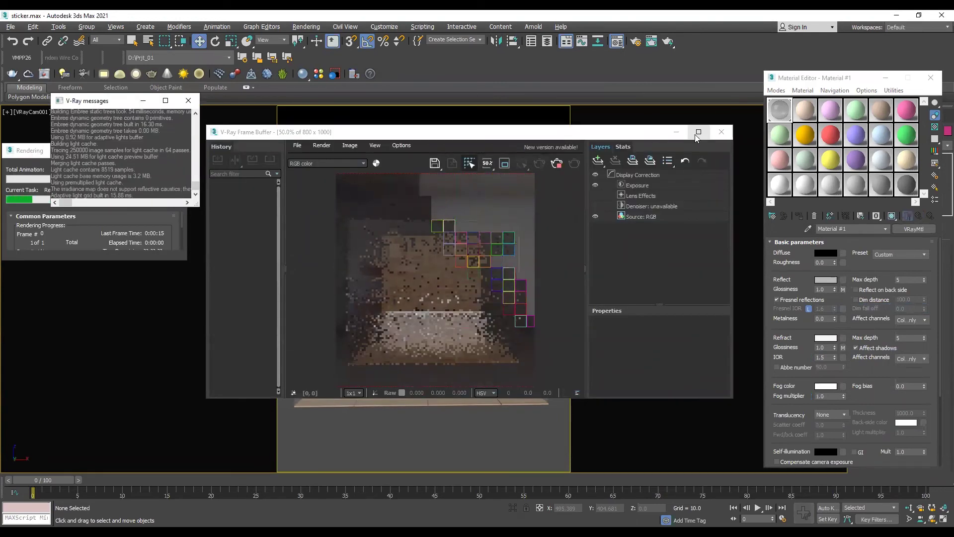
Step: Close the V-Ray render log and review the frosted squares-and-stripes render
scroll(497, 299, "up", 2)
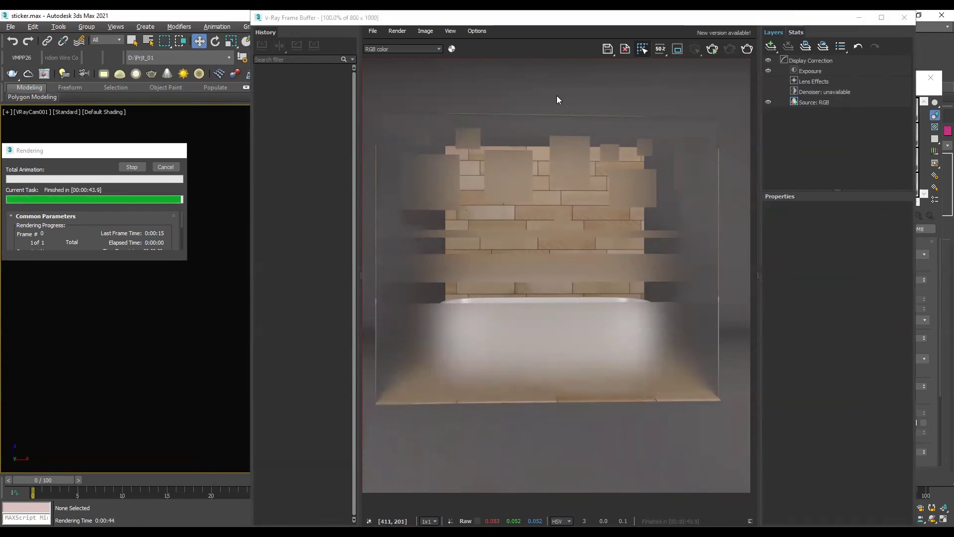
left_click(189, 101)
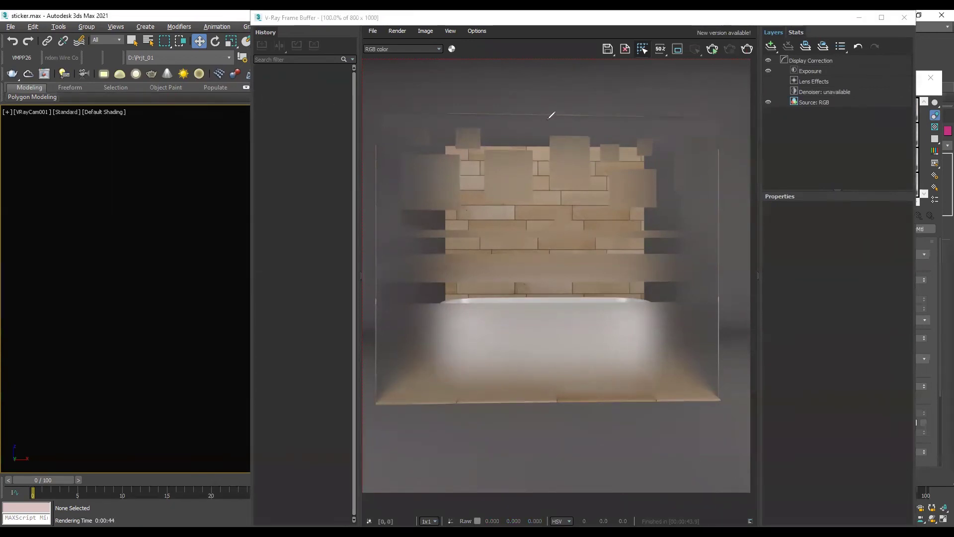
mouse_move(635, 90)
left_mouse_down()
mouse_move(635, 103)
mouse_move(641, 95)
left_mouse_up()
left_click_drag(648, 94, 649, 102)
left_click(648, 90)
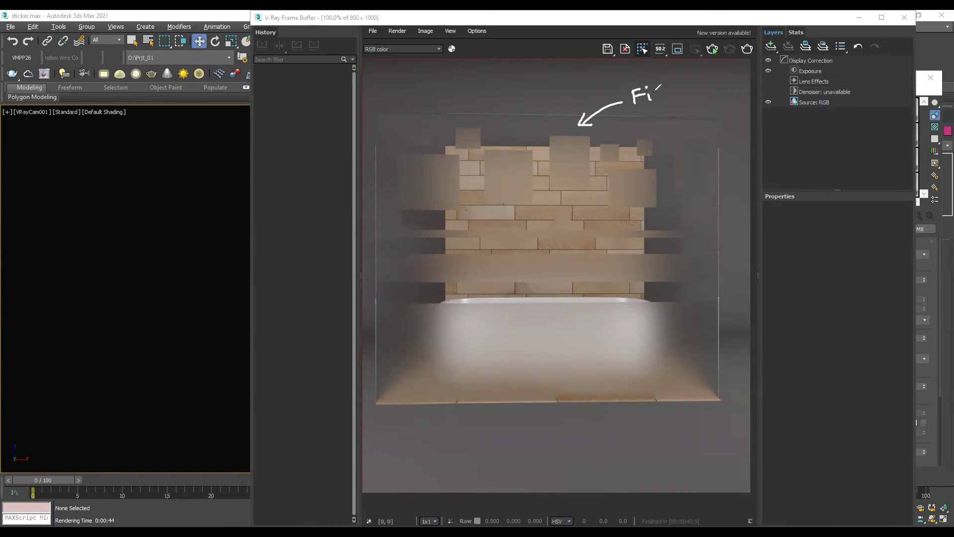
left_click_drag(690, 80, 689, 93)
left_click_drag(696, 79, 695, 91)
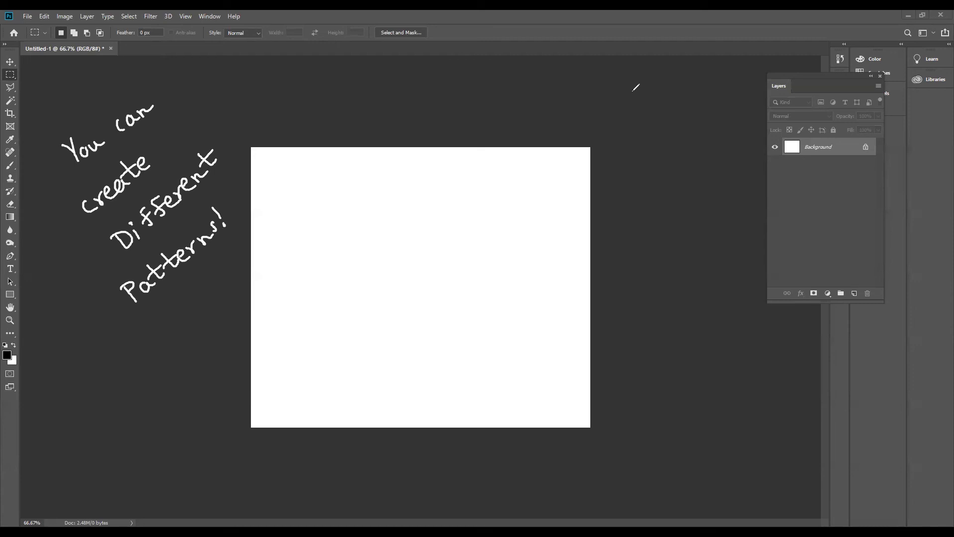
Step: On a new layer, select two full-width bands and five elliptical circles along the top
left_click(855, 294)
left_click_drag(597, 396, 244, 431, "shift")
left_click_drag(241, 373, 597, 384, "shift")
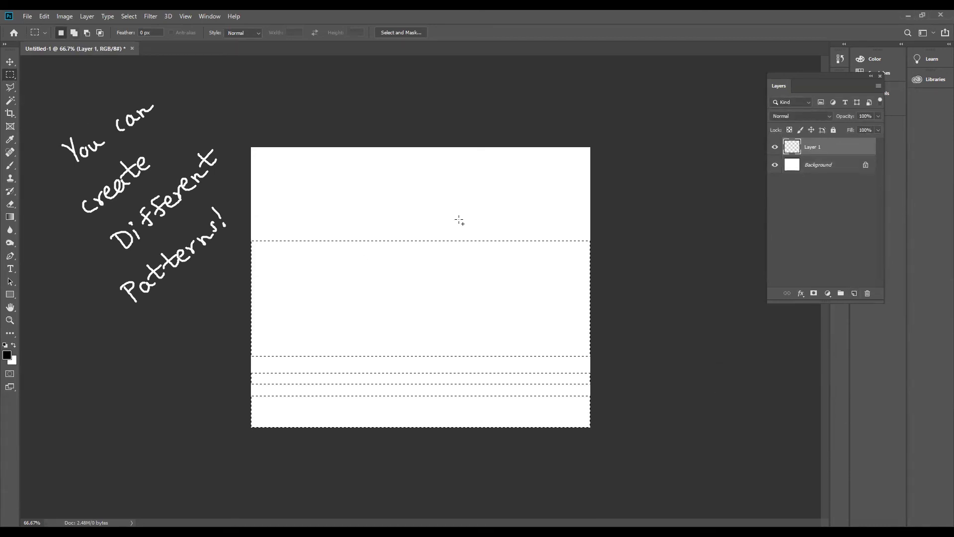
key("shift+m")
left_click_drag(288, 163, 353, 223, "shift")
left_click_drag(492, 179, 548, 233, "shift")
left_click_drag(456, 212, 480, 232, "shift")
left_click_drag(366, 182, 389, 206, "shift")
left_click_drag(558, 160, 582, 182, "shift")
Step: Fill the selection black, raise its Lightness to grey, and deselect
key("alt+BackSpace")
key("ctrl+u")
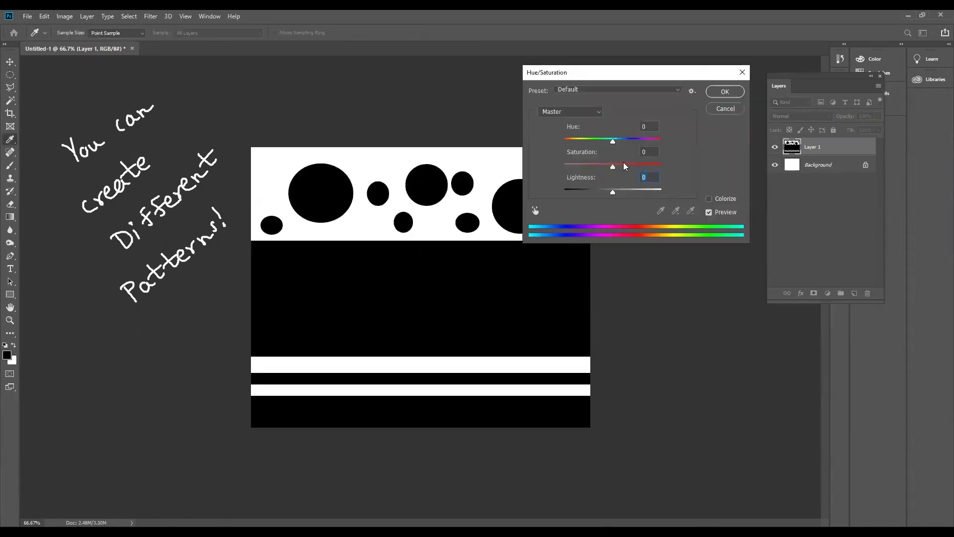
left_click_drag(652, 181, 666, 181)
key("Return")
key("ctrl+d")
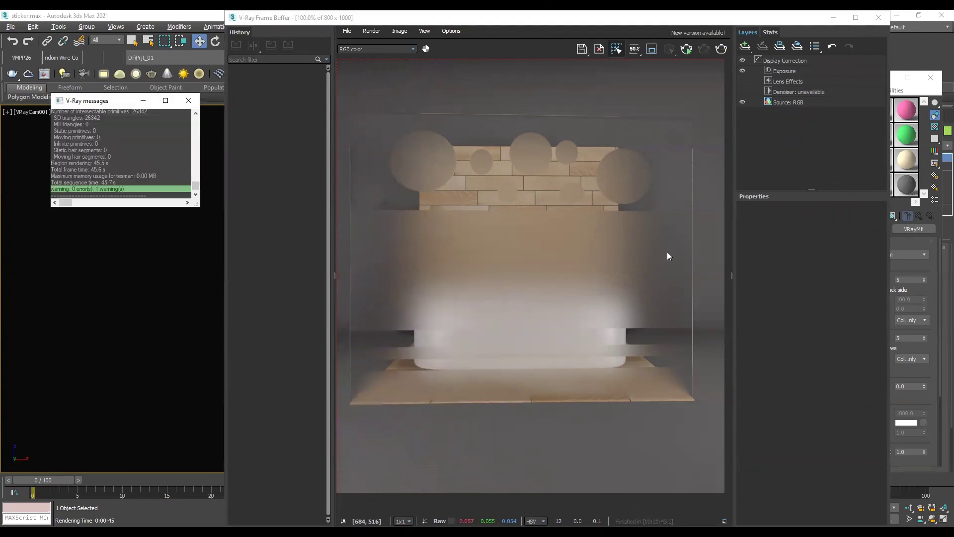
Step: Bring the finished V-Ray render with frosted circles and band forward and review it
left_click(402, 245)
mouse_move(419, 239)
left_mouse_down()
mouse_move(422, 256)
mouse_move(490, 227)
left_mouse_up()
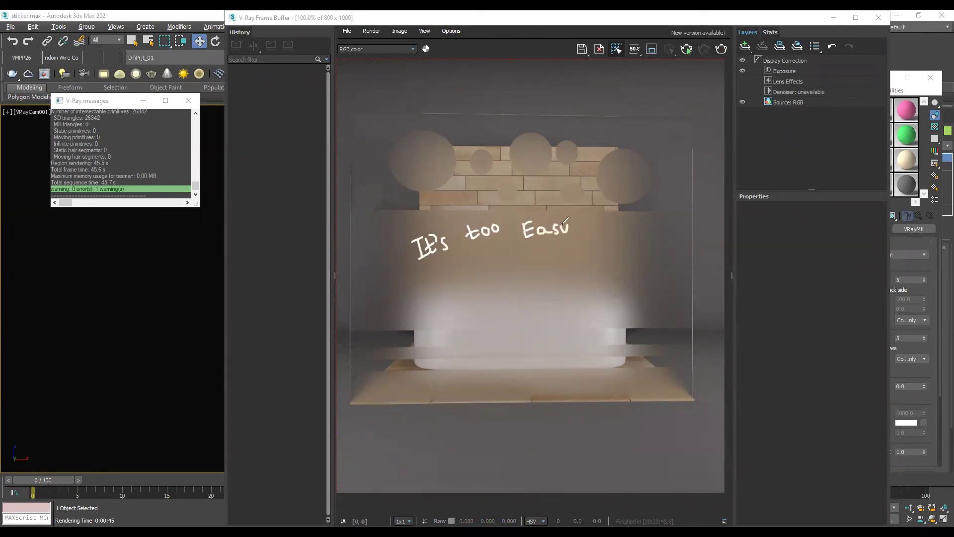
left_click_drag(454, 271, 461, 268)
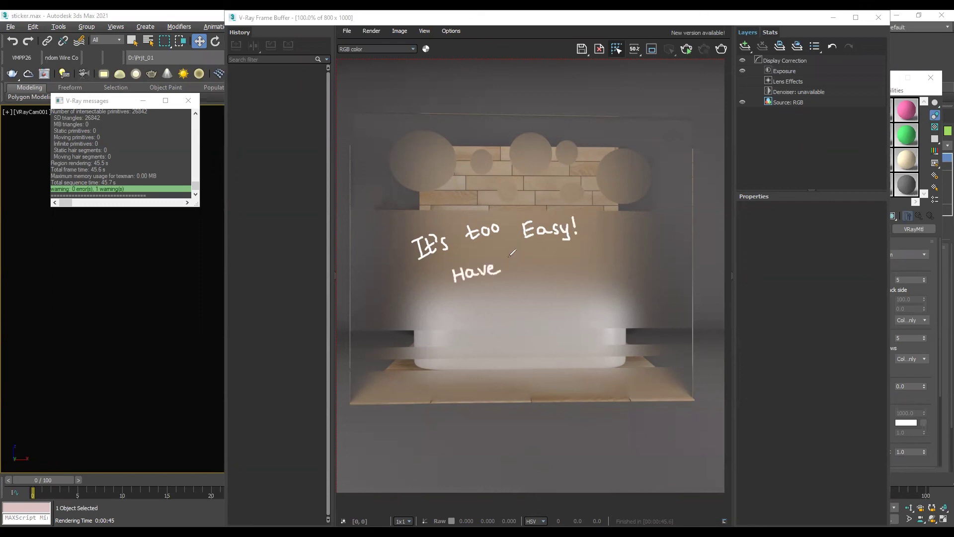